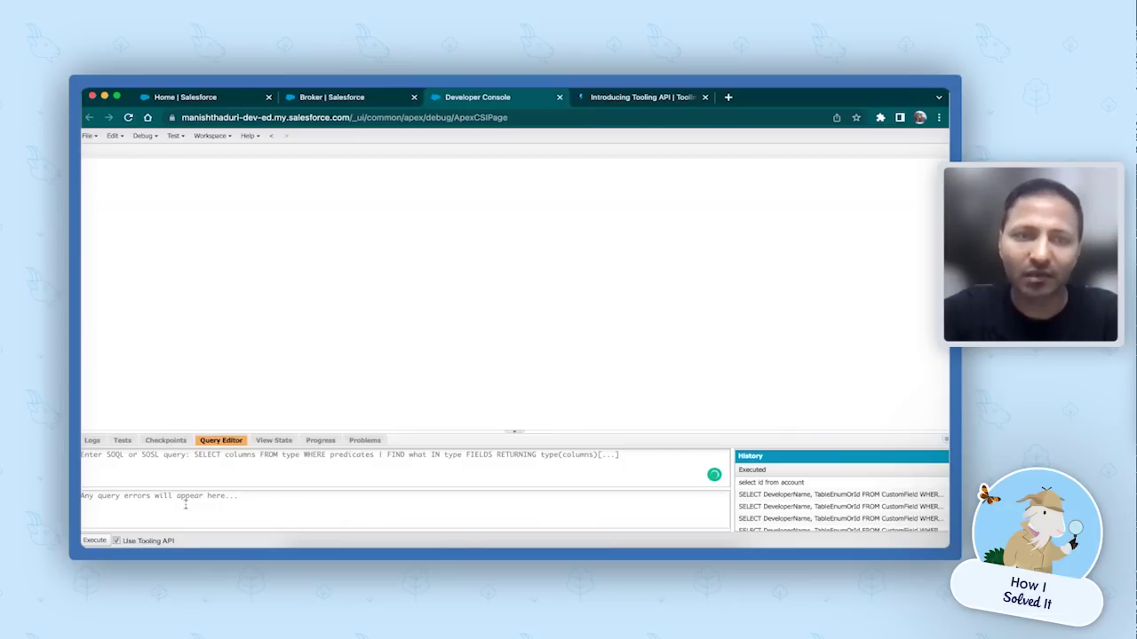
Step: Write and execute the query SELECT DeveloperName from CustomField WHERE CreatedDate = TODAY
text(SELE)
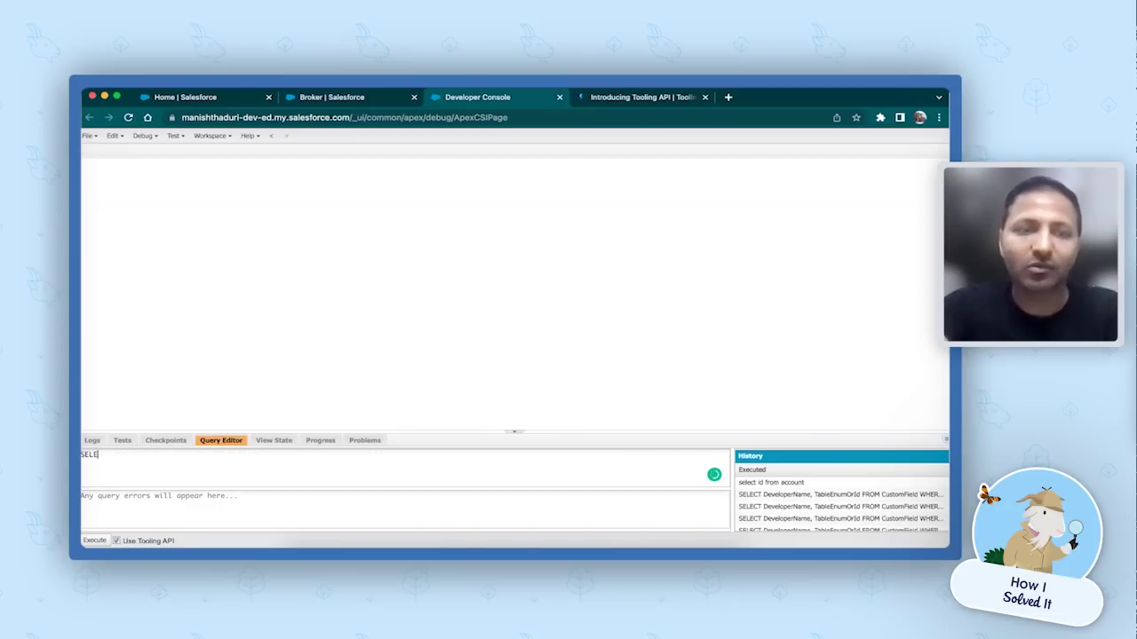
text(CT Developer)
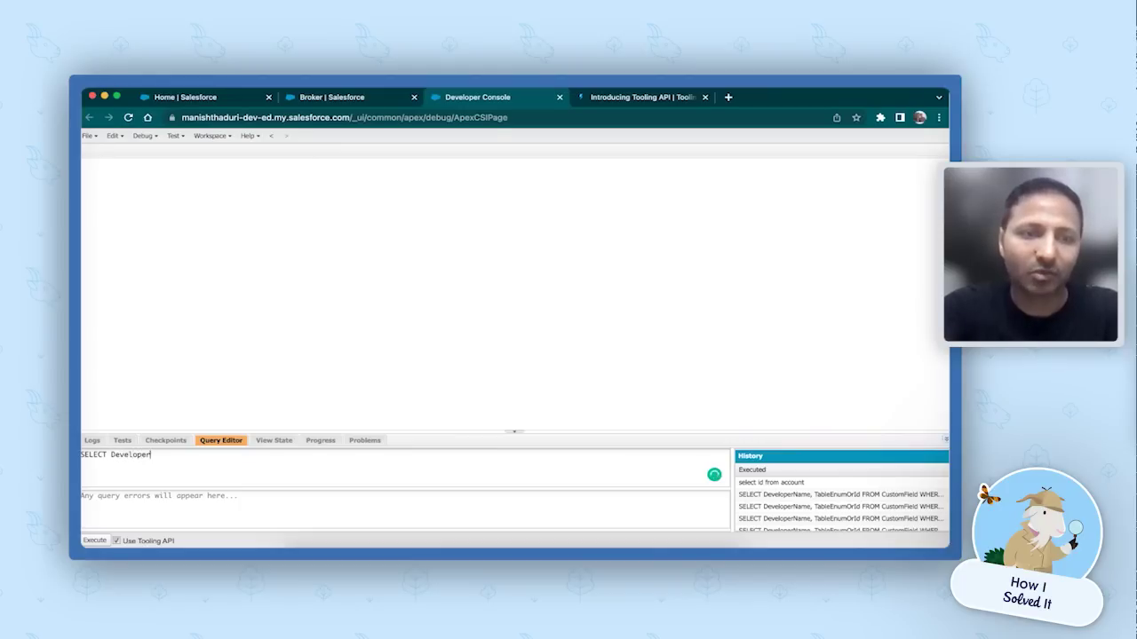
text(Name From Custom)
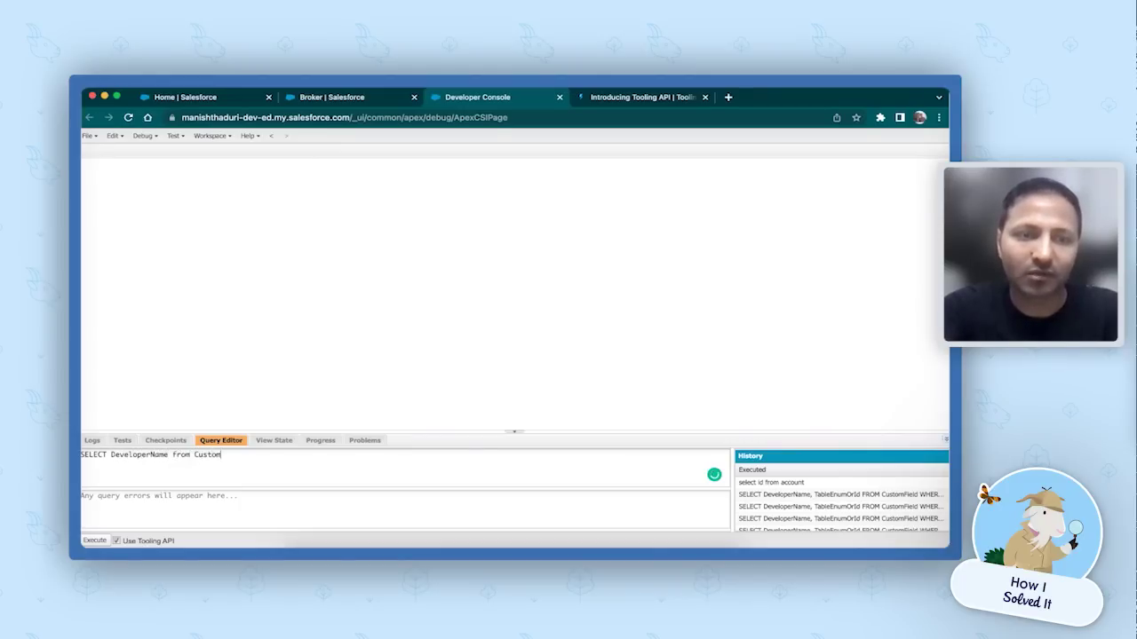
text(Fie)
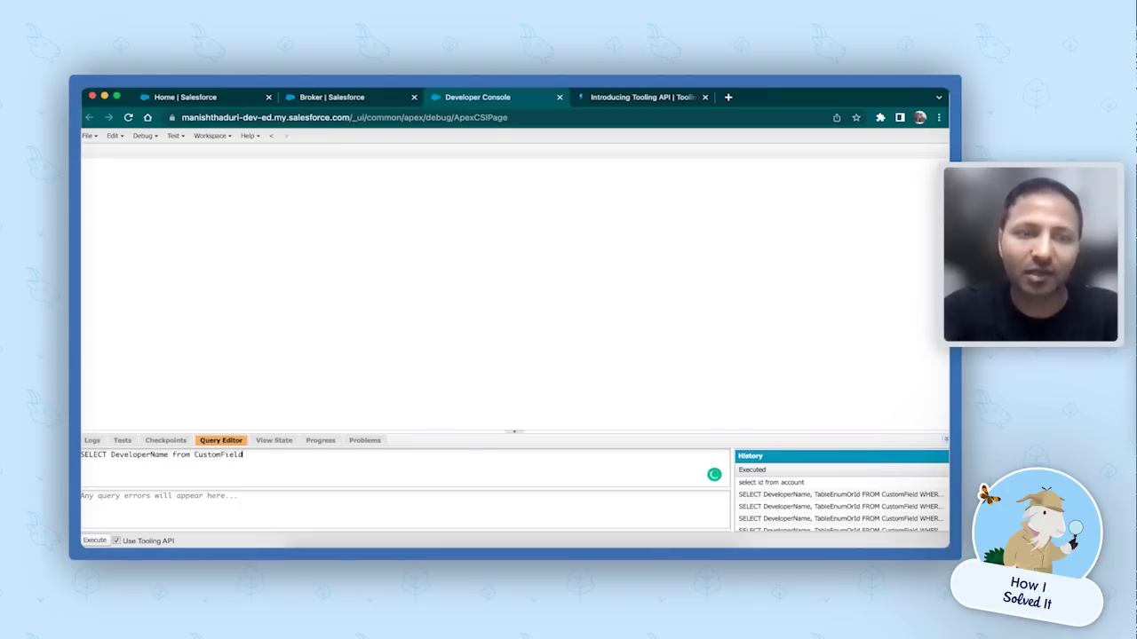
text(ld)
key(Return)
text(WHERE )
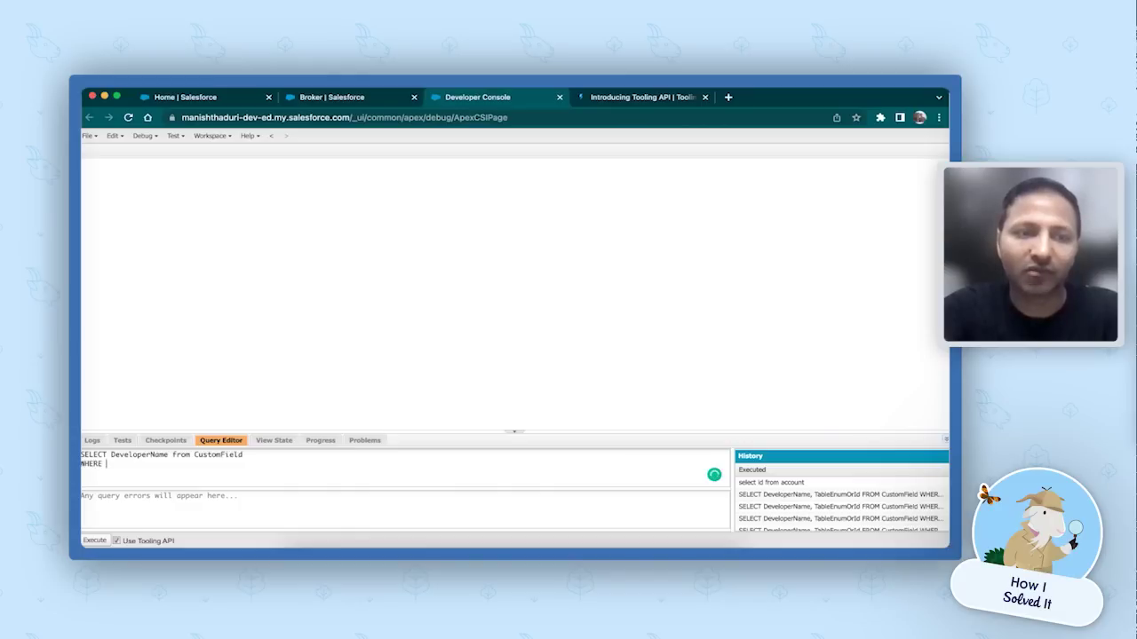
text(Created)
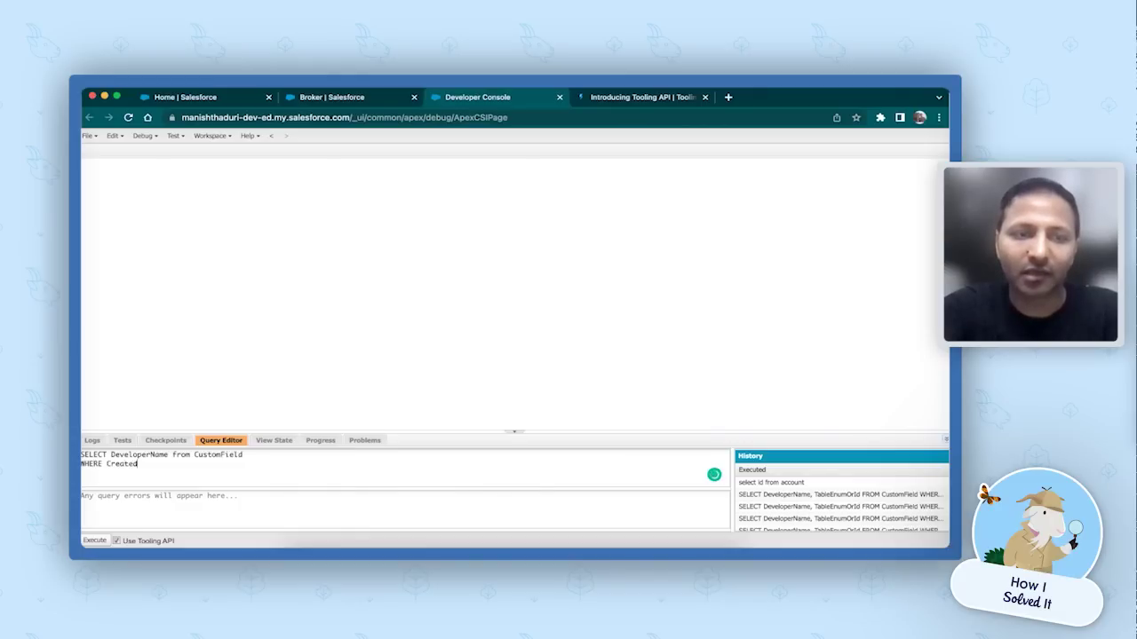
text(Date = TODAY)
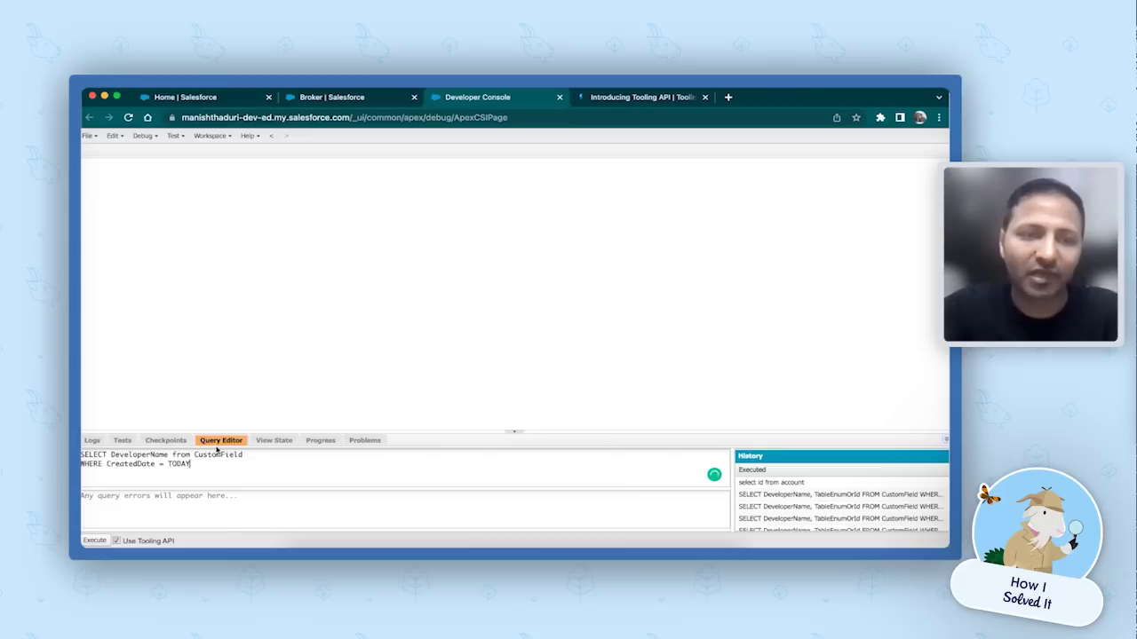
click(95, 541)
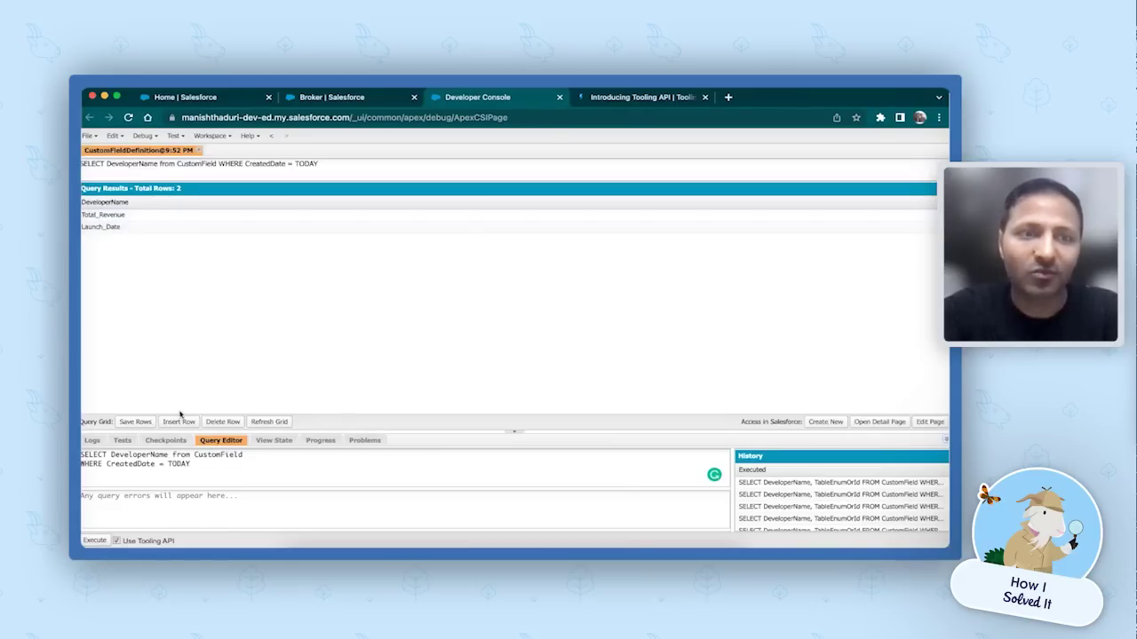
Step: Add TableEnumorID after DeveloperName in the query's selected fields and execute it again
click(169, 454)
text(, Tab)
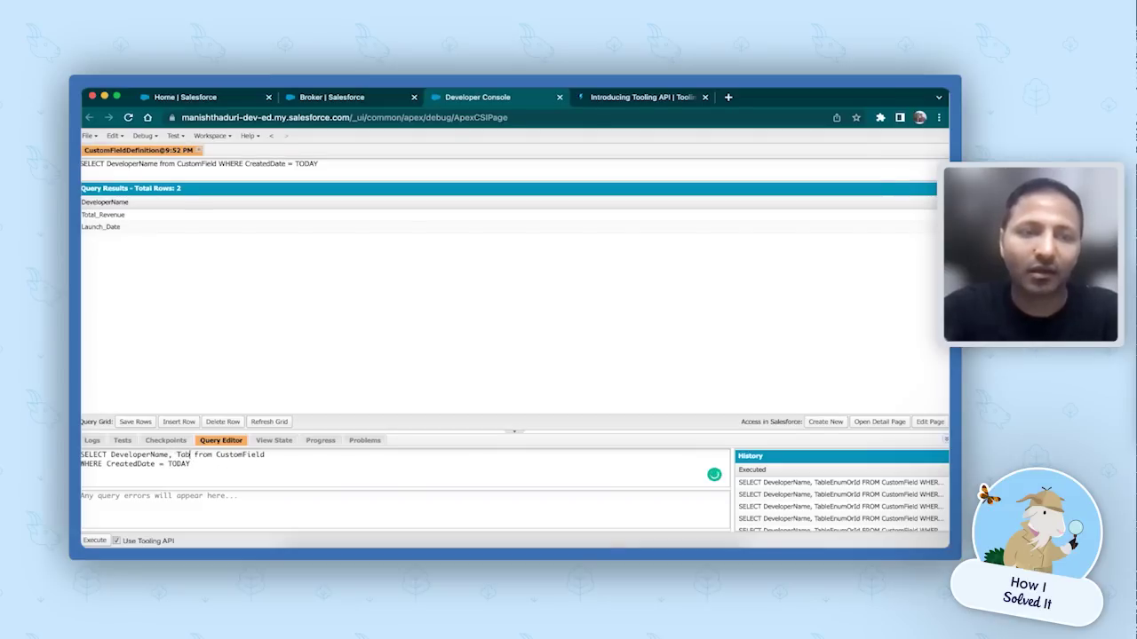
text(leEd)
key(BackSpace)
text(numOrId)
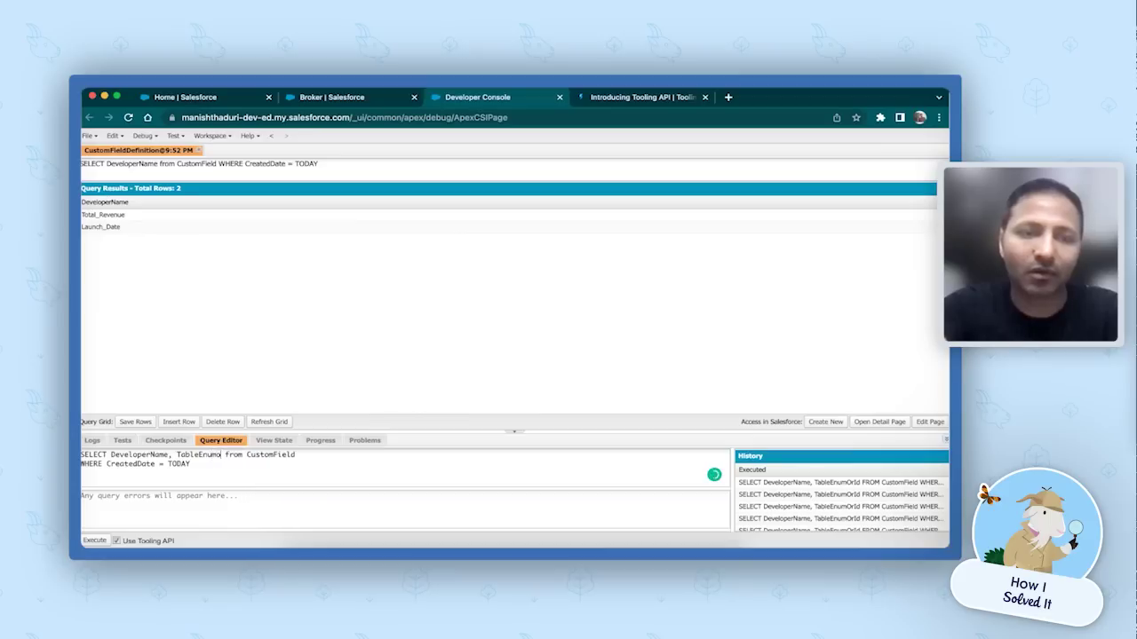
click(95, 541)
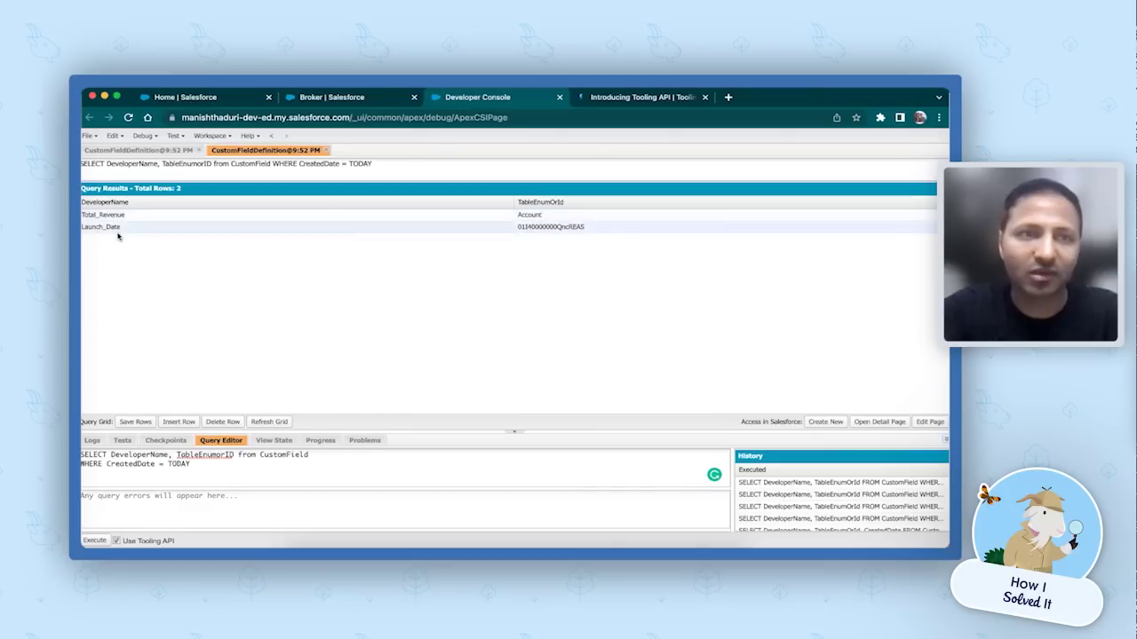
Step: Copy the Launch_Date row's TableEnumOrId value and substitute it for the object ID in the Broker setup page's URL to open that object's fields
double_click(560, 227)
double_click(560, 228)
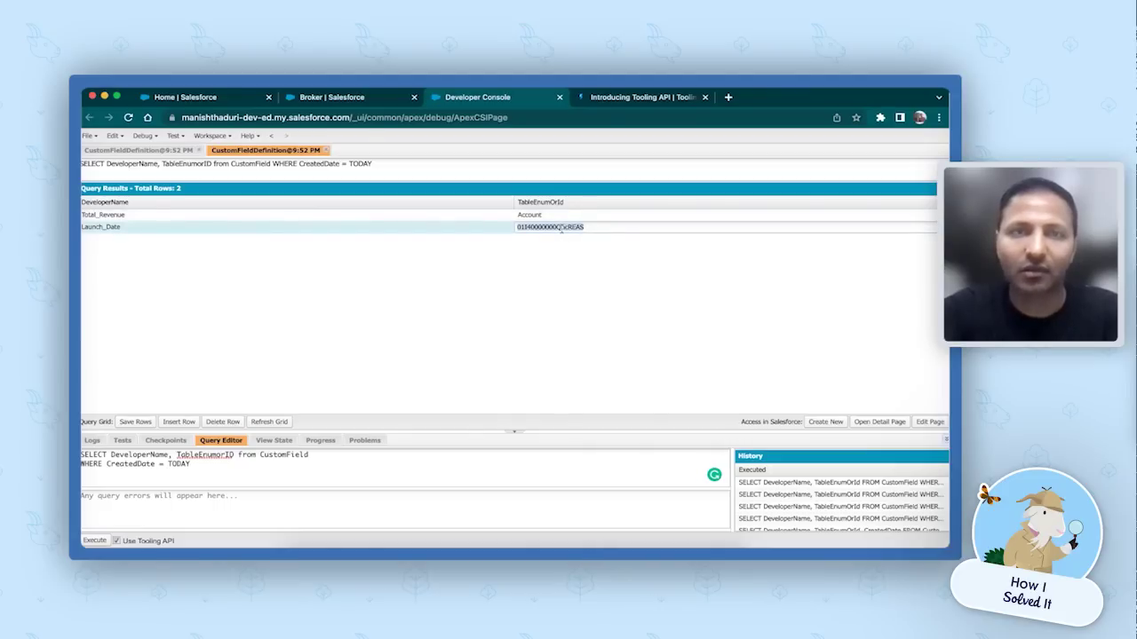
key(ctrl+shift+Tab)
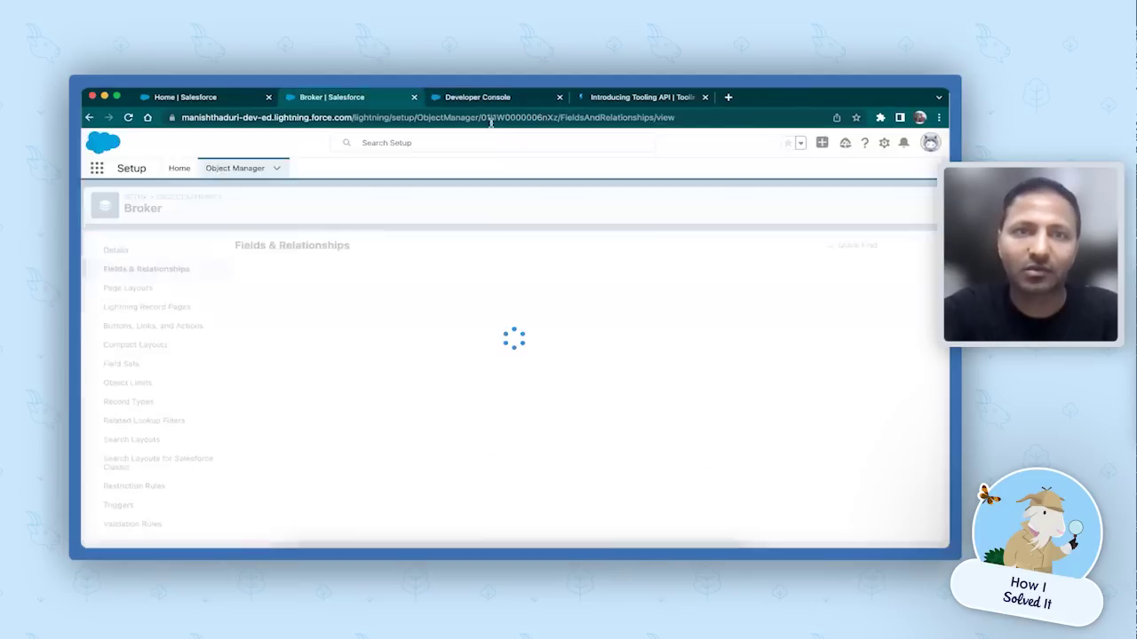
double_click(508, 117)
text(01I4W000000QncREAS)
key(Return)
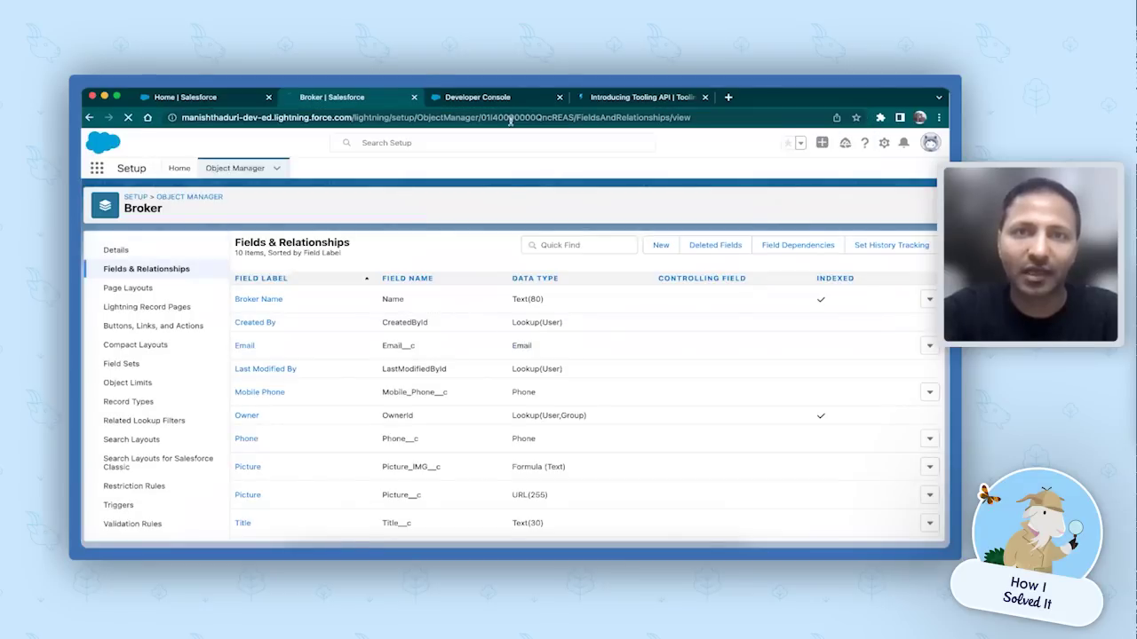
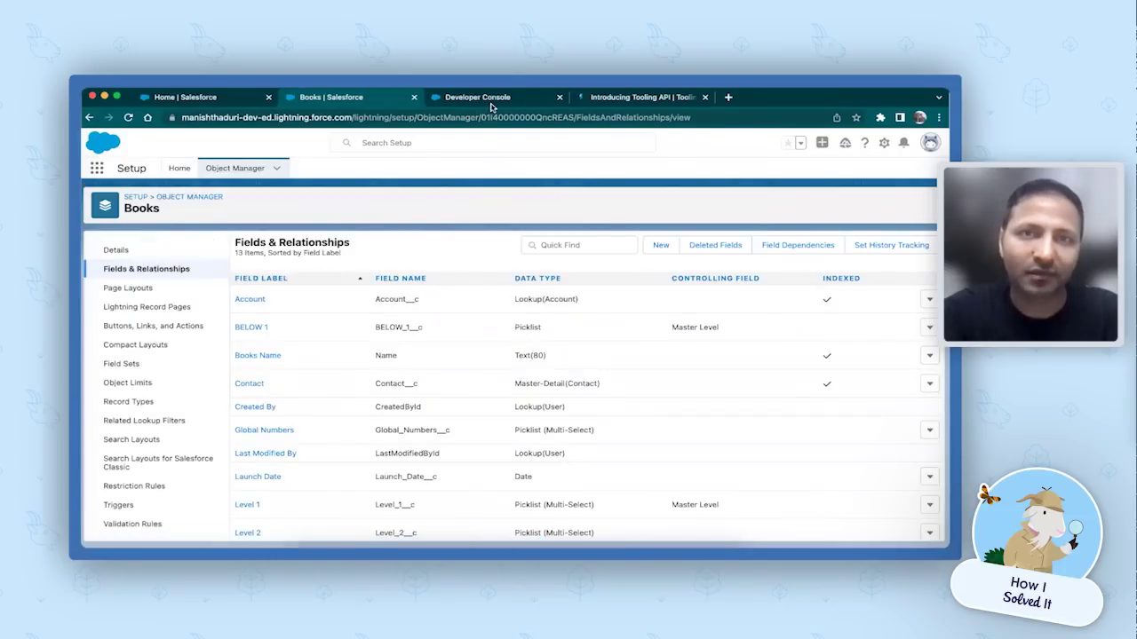
Step: Return to the Developer Console, add CreatedDate to the query's selected fields and execute it
key(ctrl+Tab)
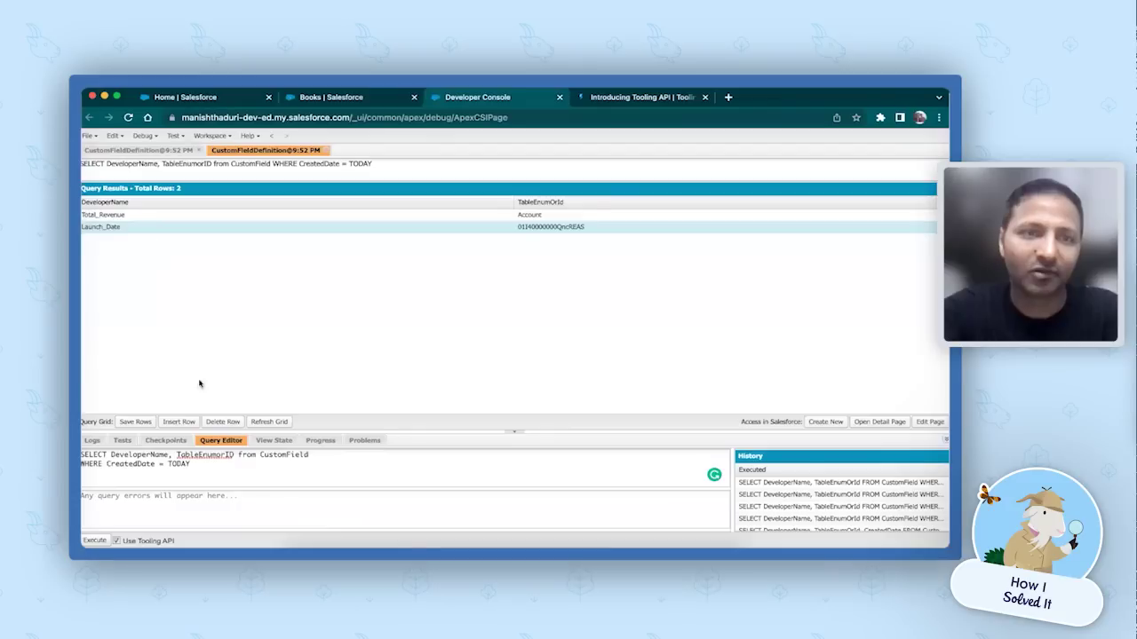
text(,CreatedDate)
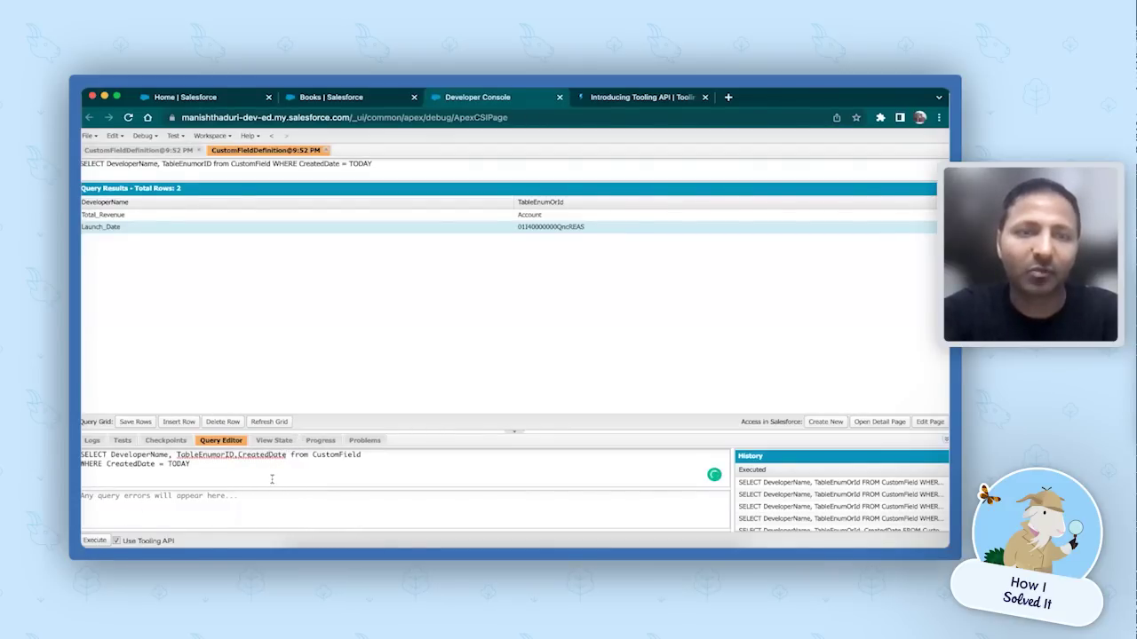
key(ctrl+e)
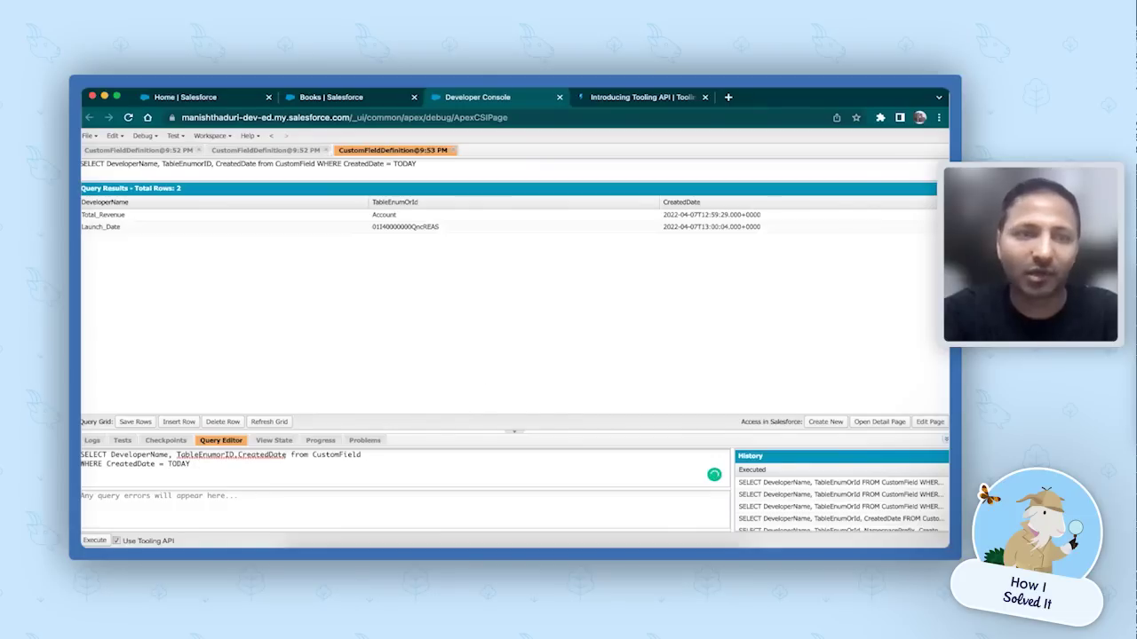
Step: Change the query's filter to CreatedDate >= LAST_MONTH and execute it
double_click(177, 464)
key(BackSpace)
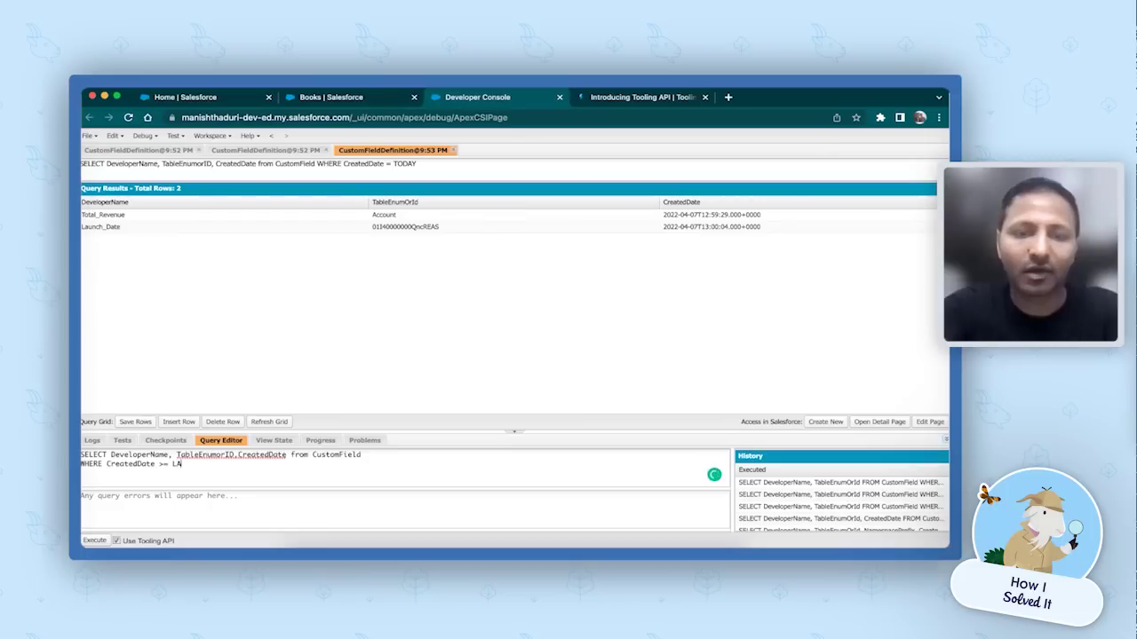
text(NTH)
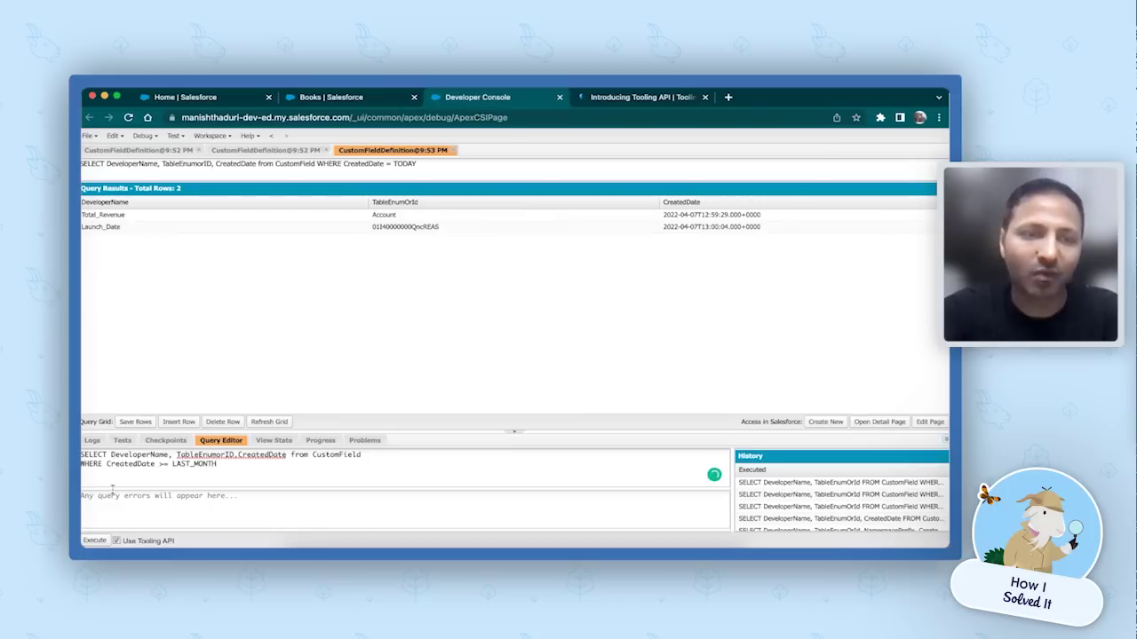
click(94, 541)
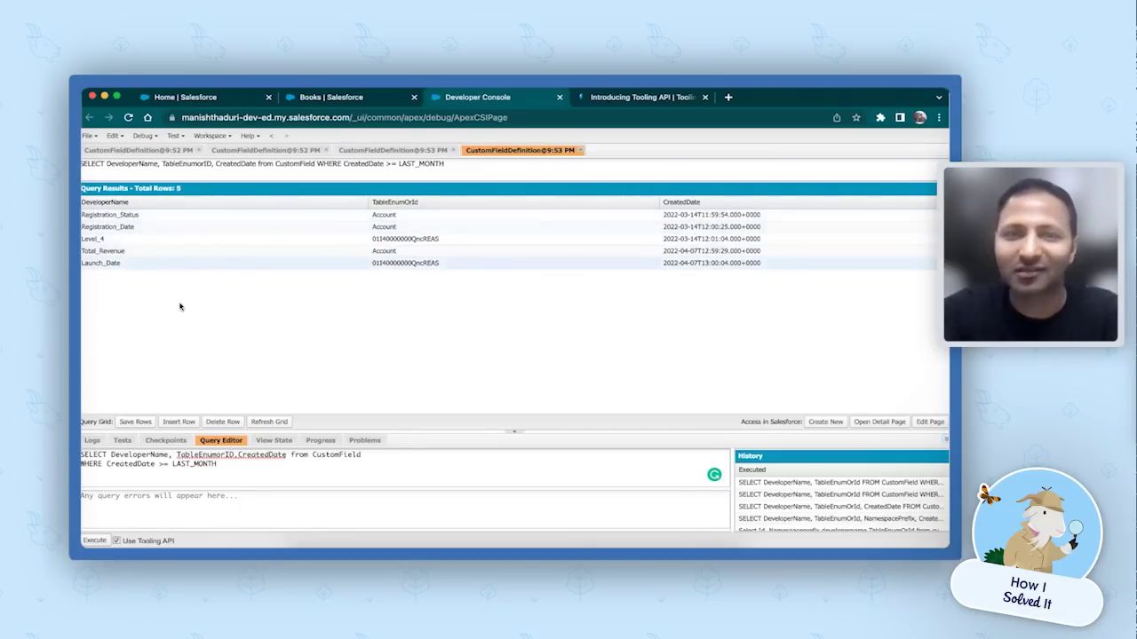
Step: Replace LAST_MONTH with LAST_QUARTER in the CreatedDate filter and execute the query
drag(193, 463, 221, 464)
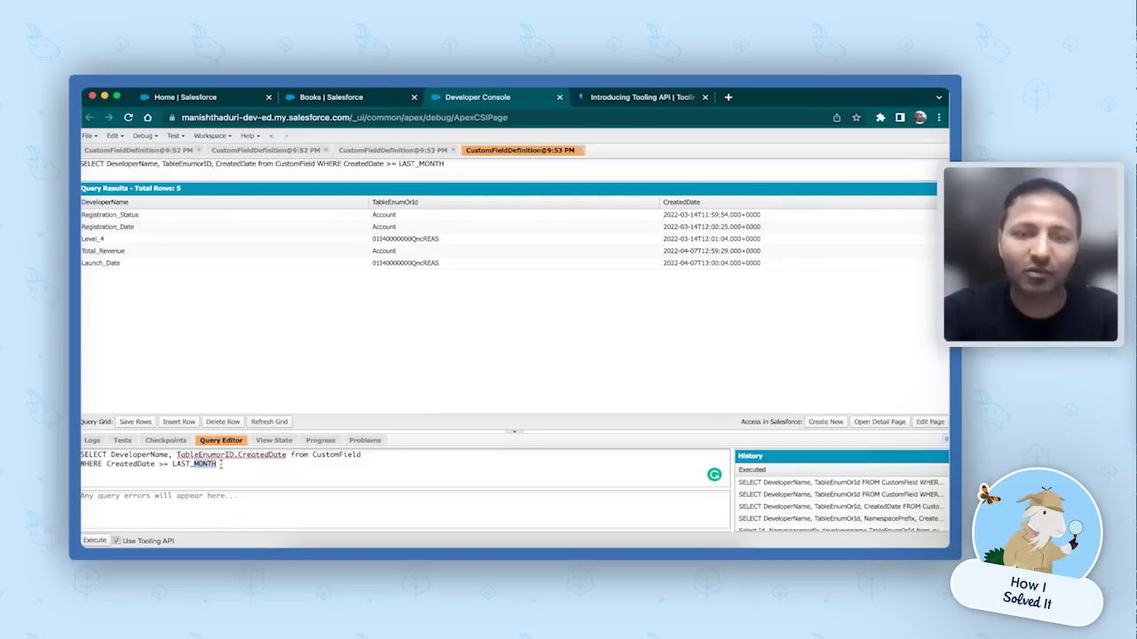
text(AA)
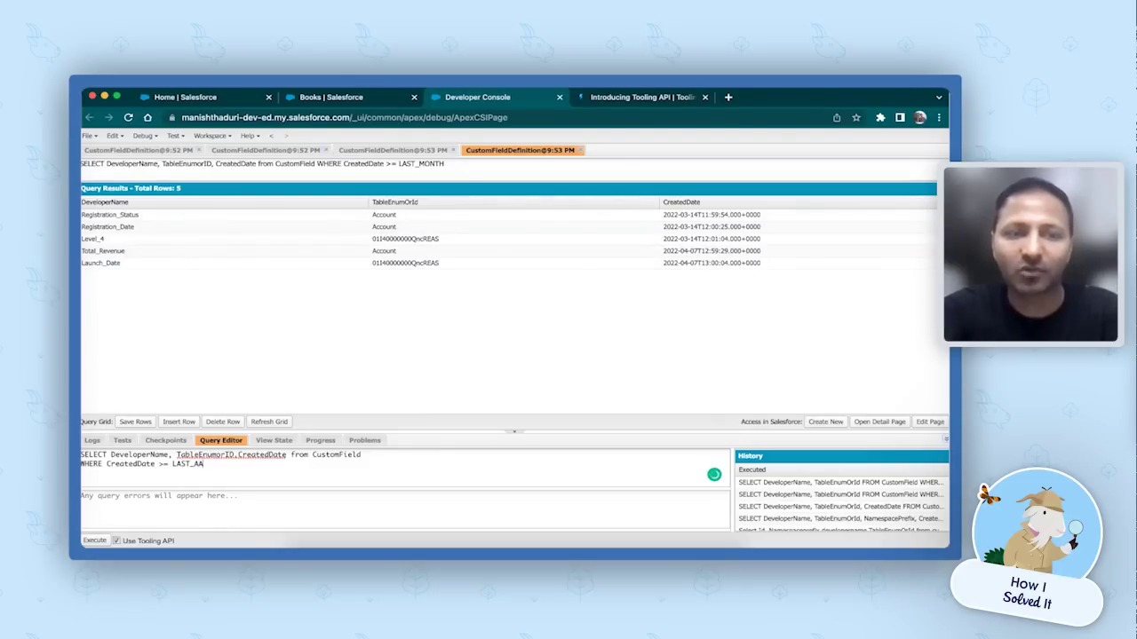
key(BackSpace)
key(BackSpace)
text(QUARTER)
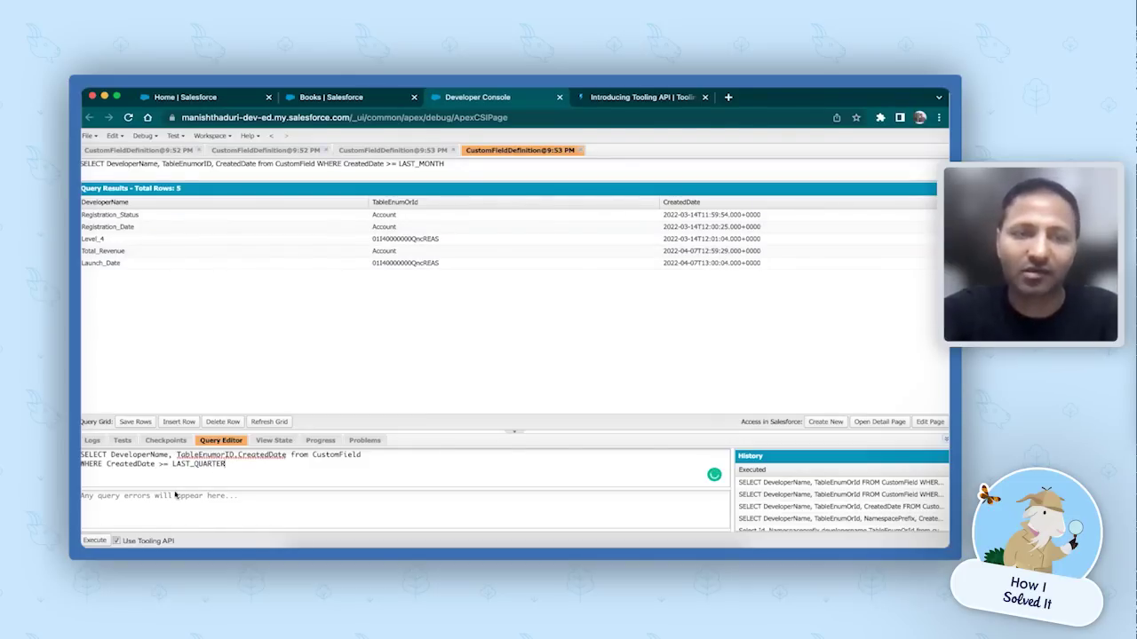
click(95, 540)
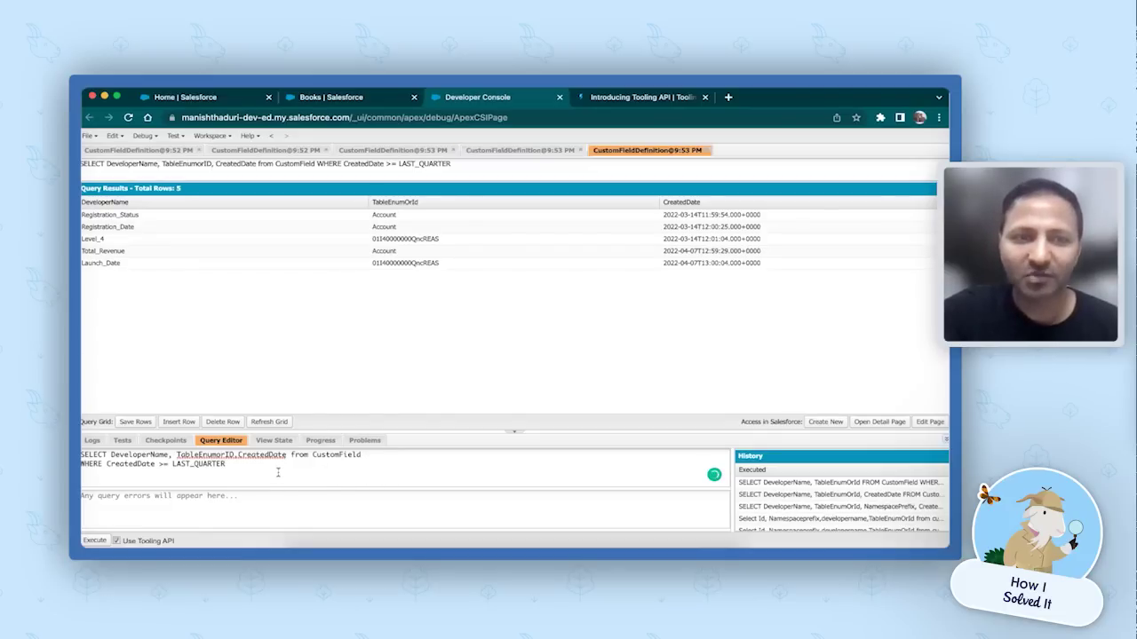
double_click(343, 457)
click(380, 468)
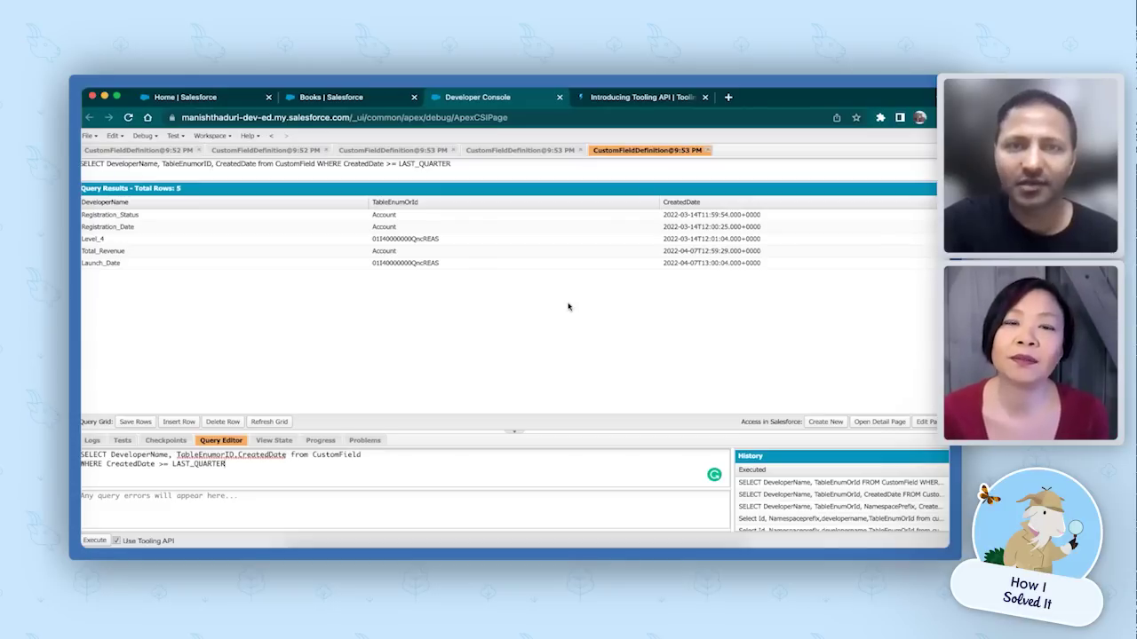
Step: Switch to the Tooling API documentation, open "When to Use Tooling API" and review the listed tasks down to managing custom fields
click(659, 99)
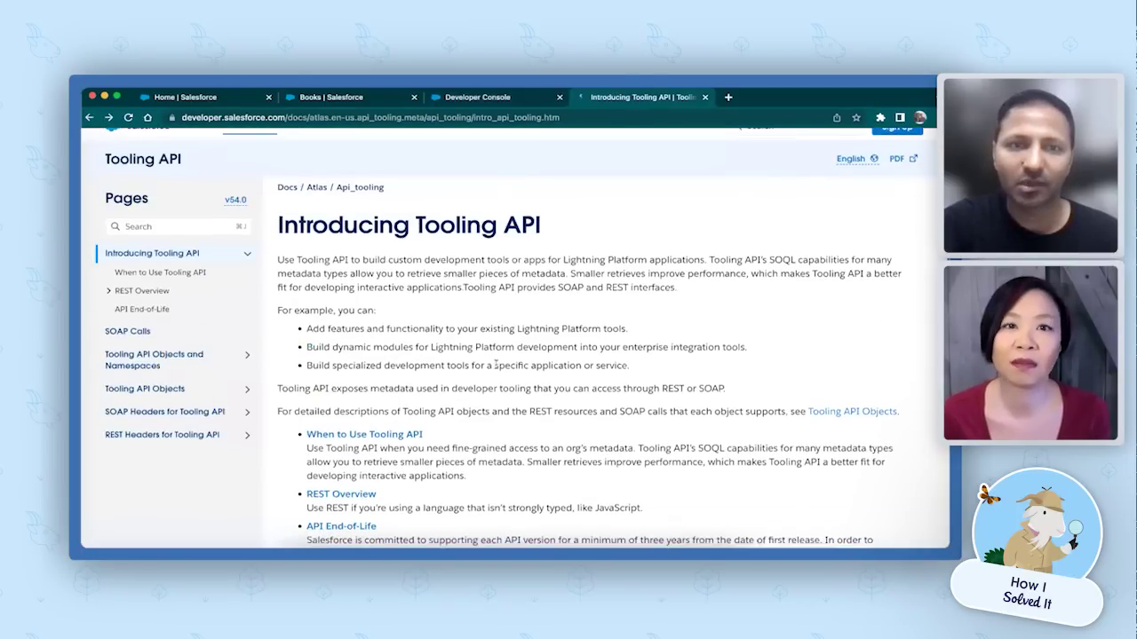
scroll(380, 404, down, 2)
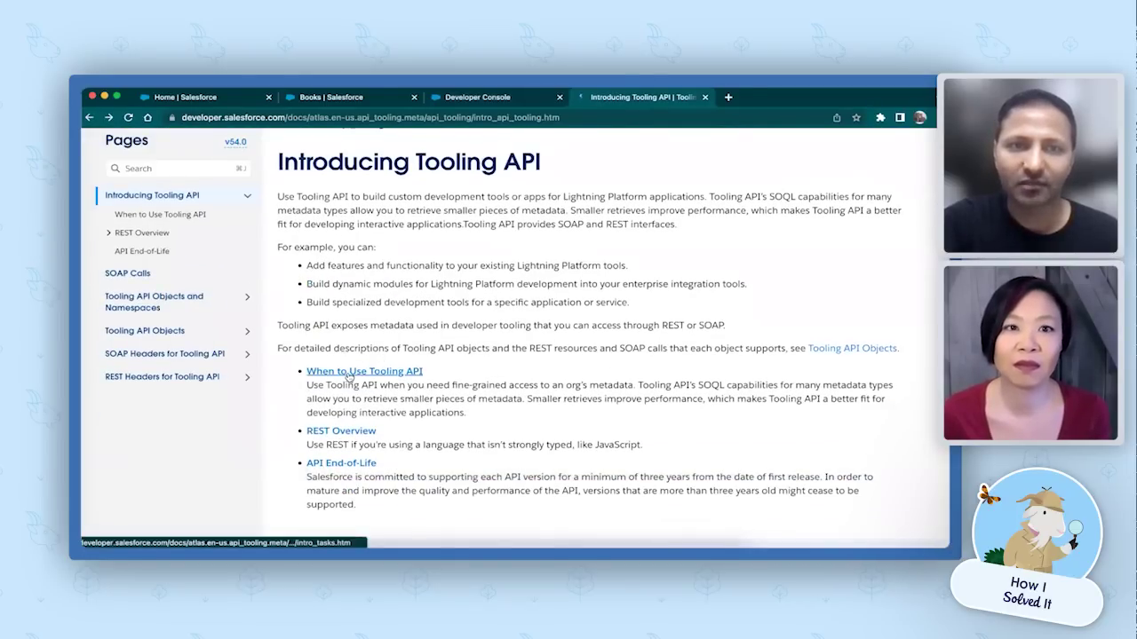
click(348, 374)
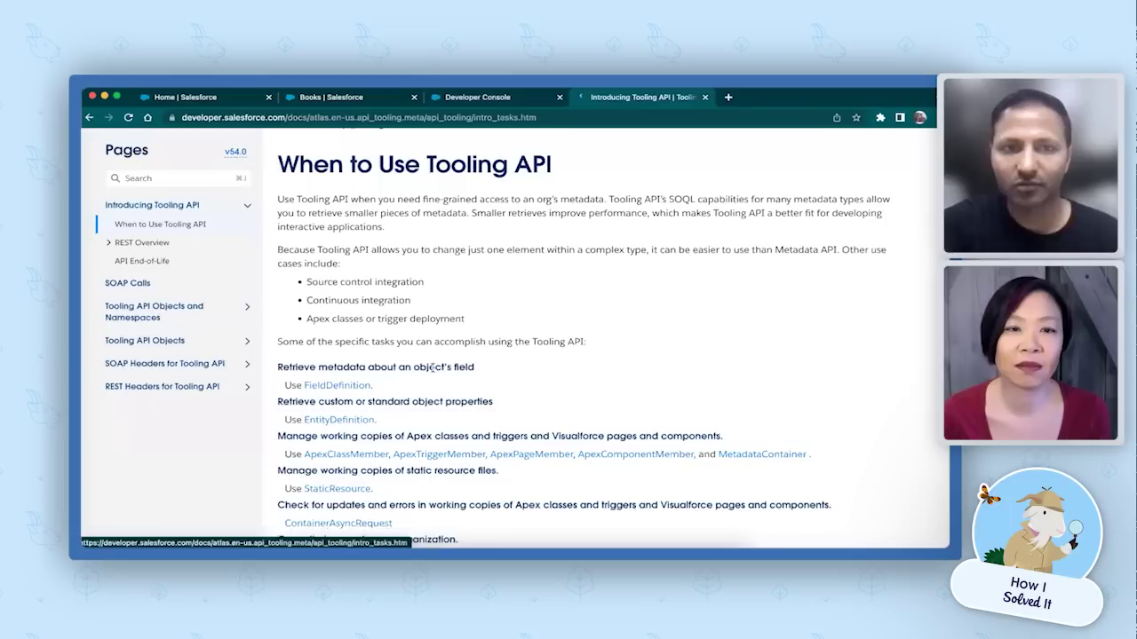
scroll(371, 356, down, 2)
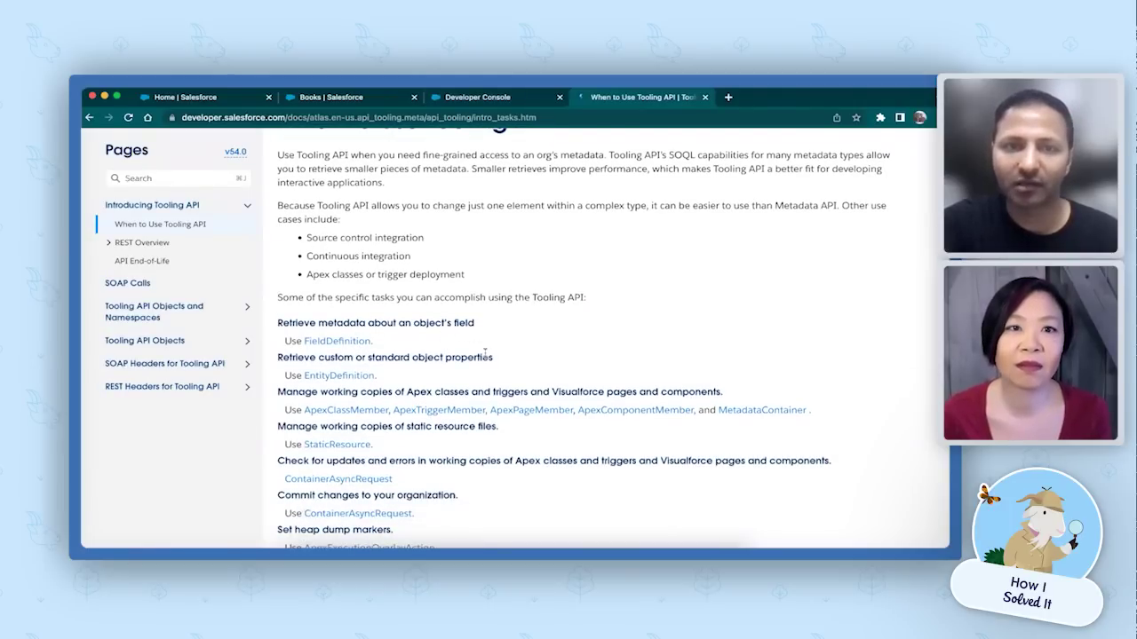
scroll(485, 354, down, 5)
scroll(485, 357, down, 3)
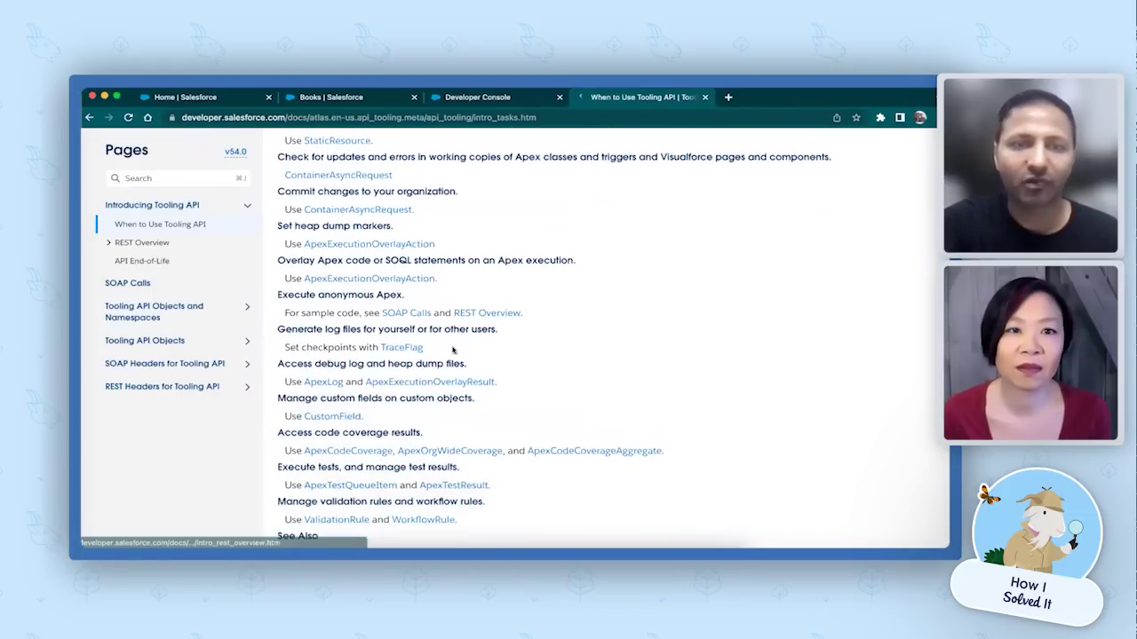
scroll(453, 350, down, 2)
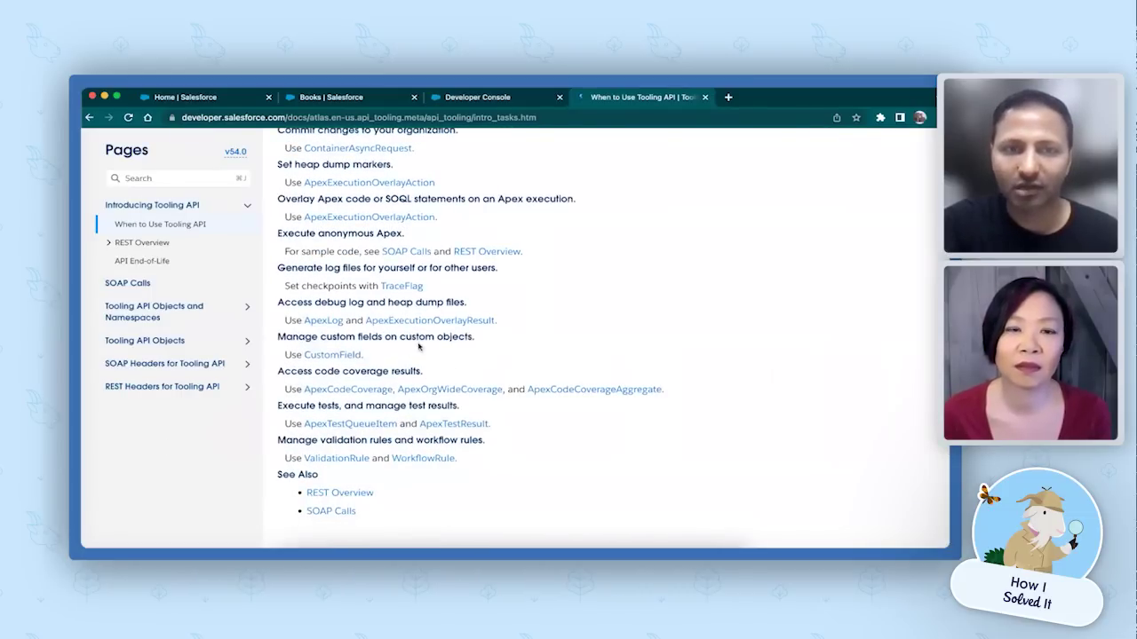
Step: Open the CustomField reference, examine its fields including Metadata and TableEnumOrId, and return to the Developer Console
click(334, 357)
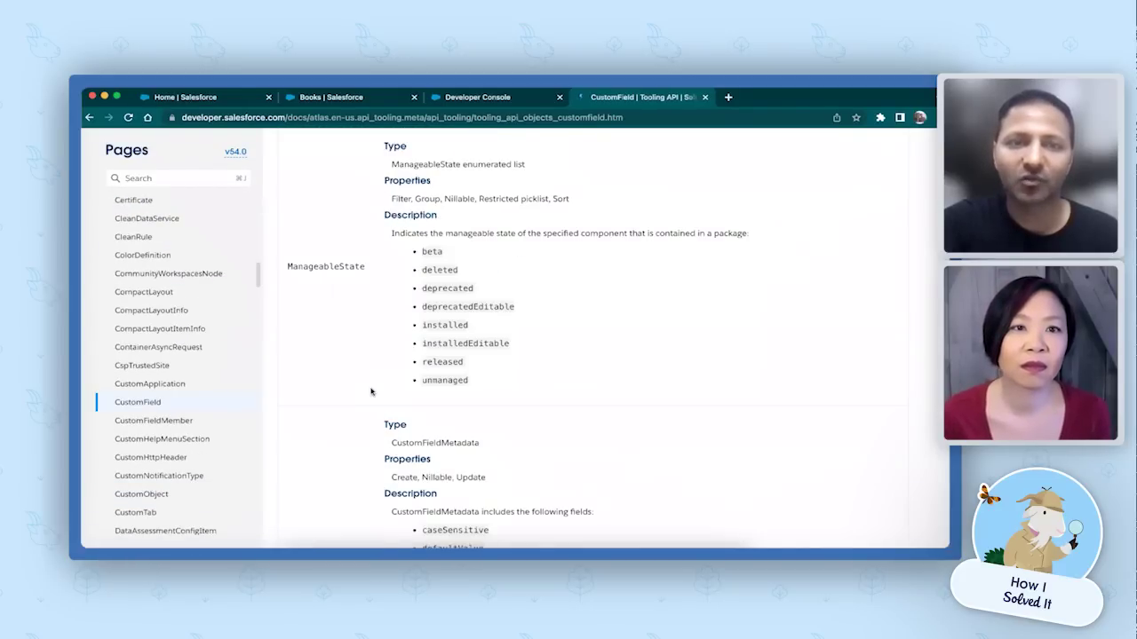
scroll(373, 388, down, 4)
scroll(371, 392, down, 5)
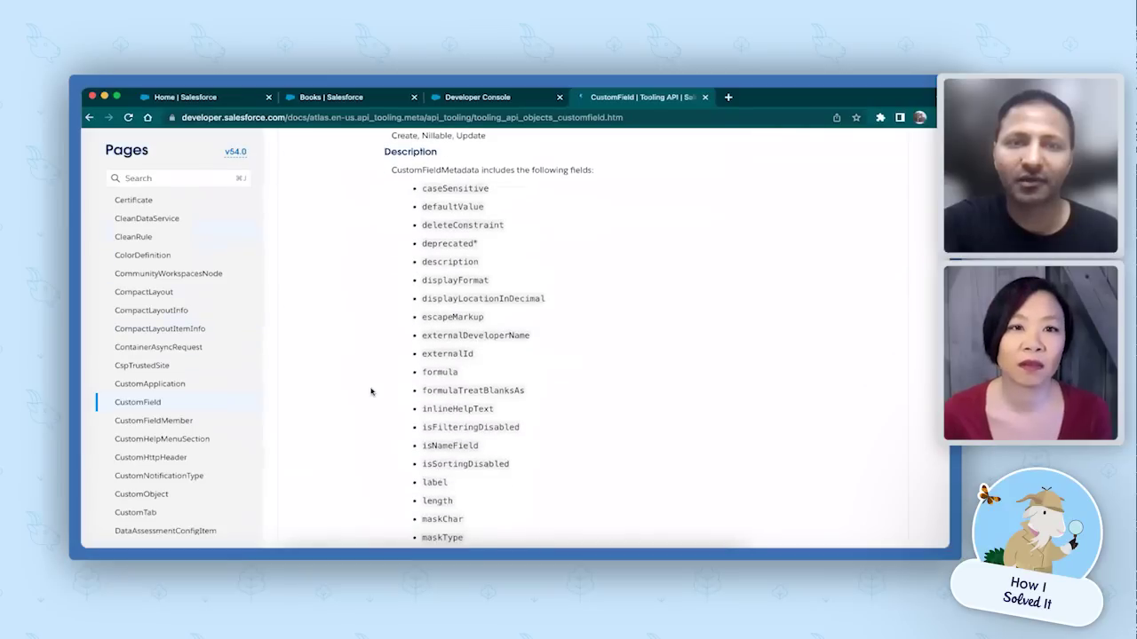
scroll(372, 391, down, 10)
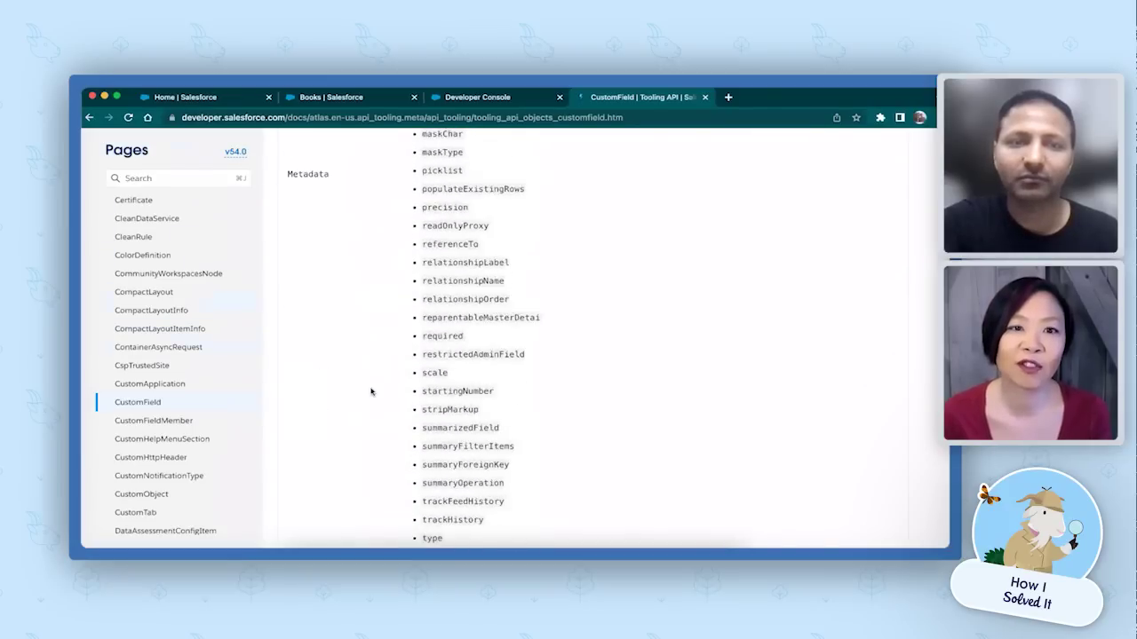
scroll(372, 392, down, 5)
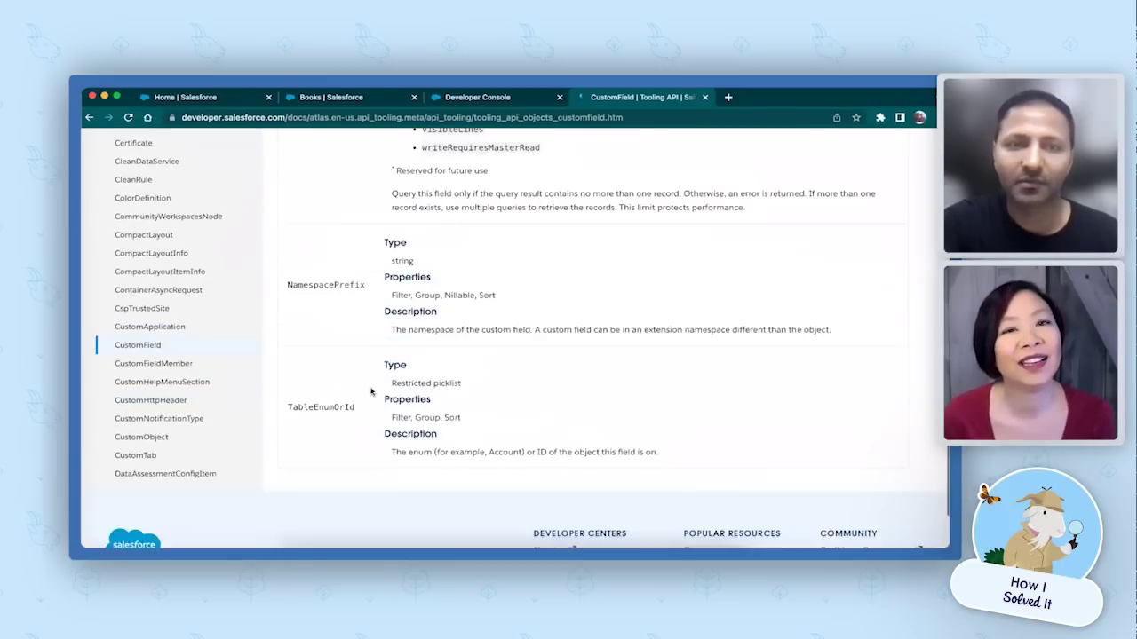
drag(289, 334, 347, 333)
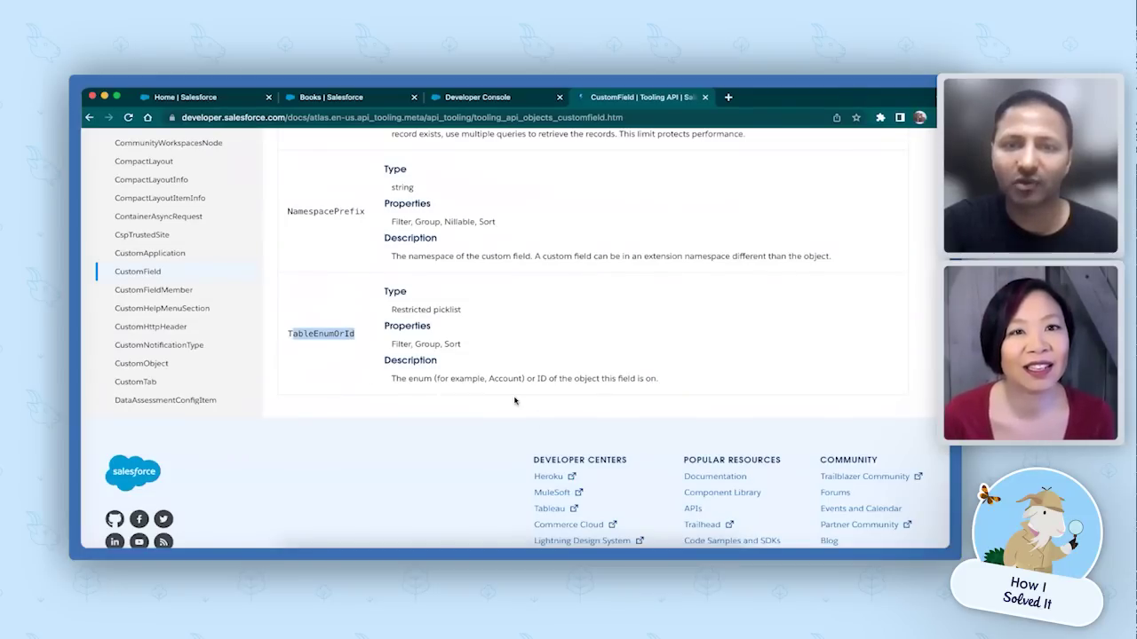
scroll(516, 402, up, 5)
scroll(515, 401, up, 10)
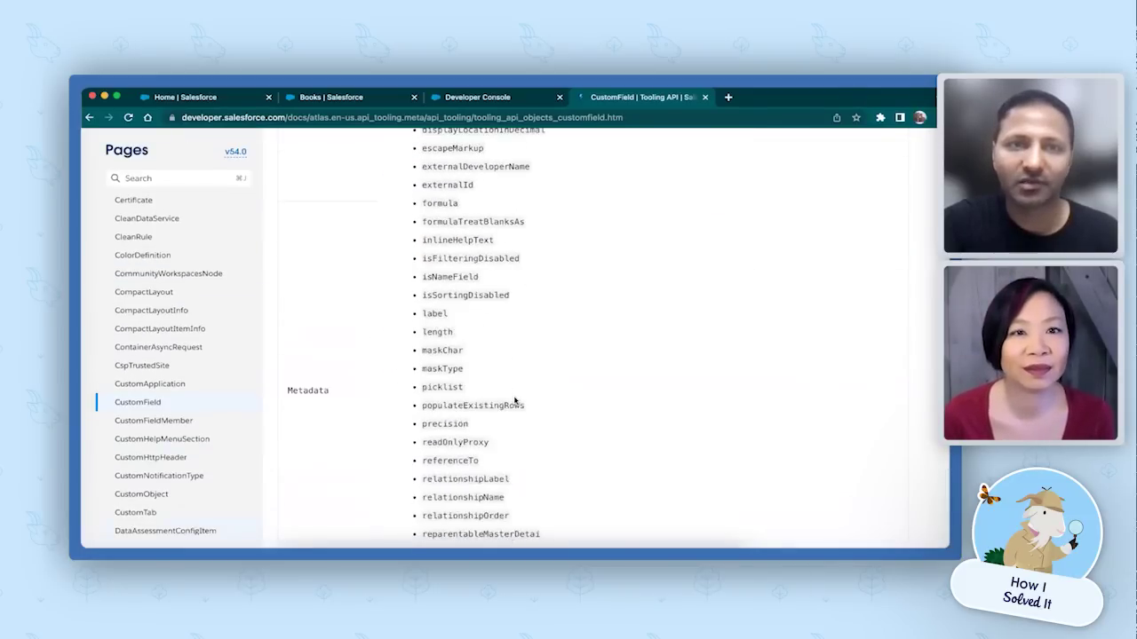
scroll(514, 400, up, 8)
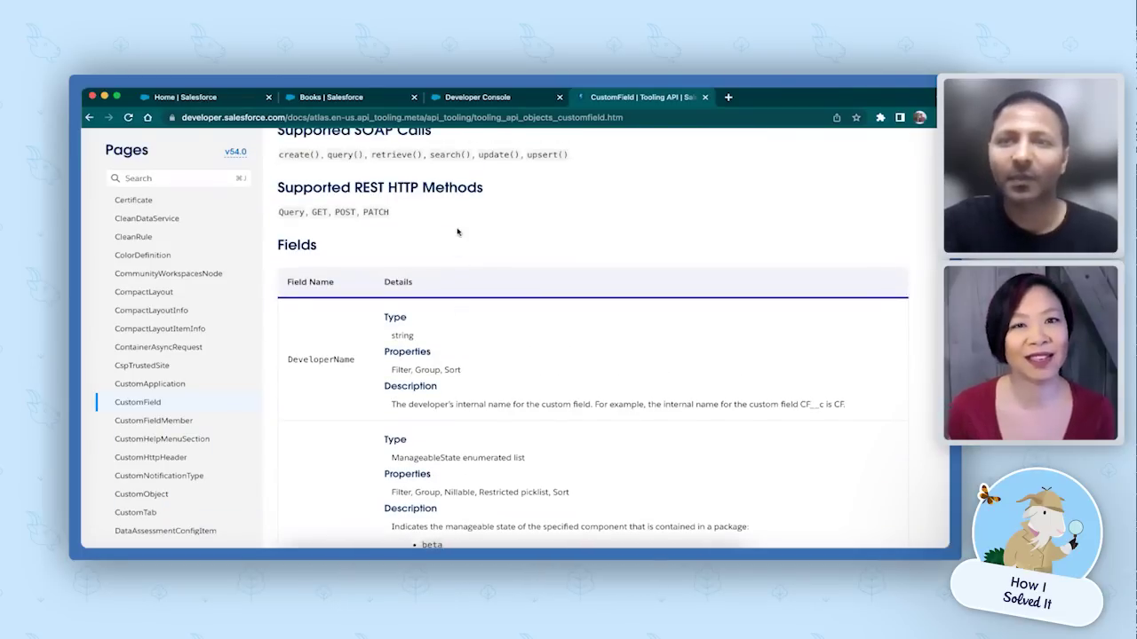
click(489, 98)
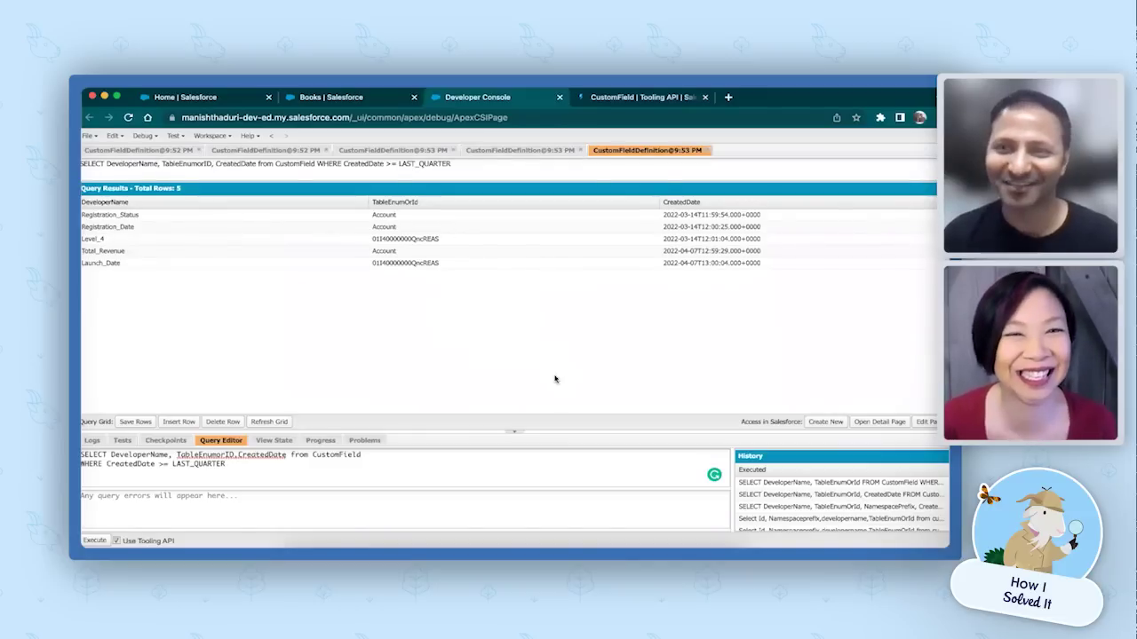